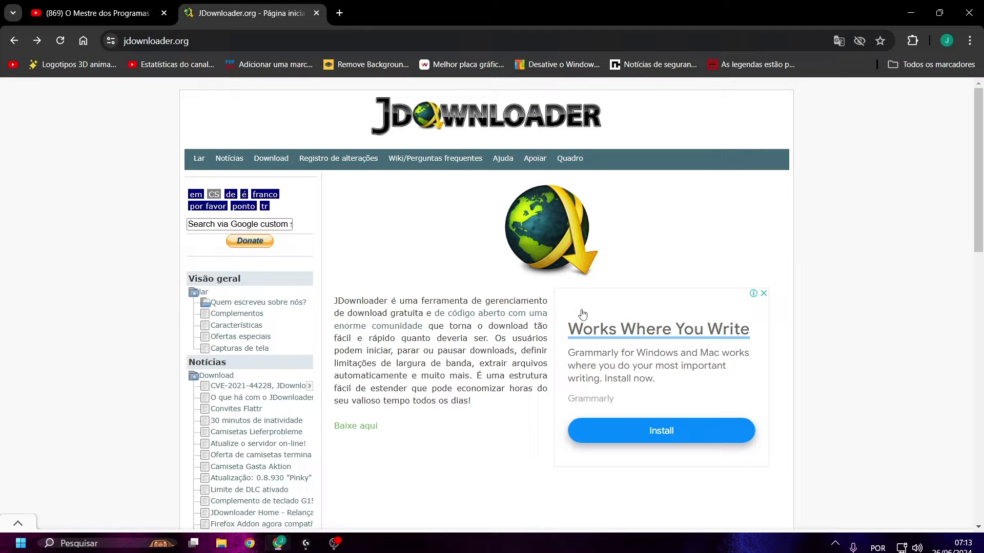
Open the site's Download page, switch it from the Portuguese translation back to English, and dismiss the advertisement
left_click(272, 163)
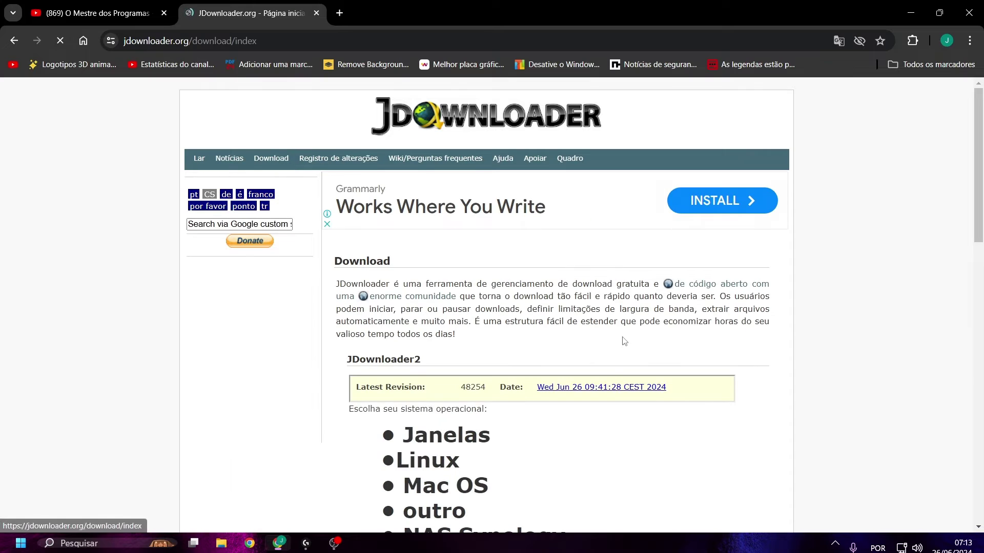
scroll(627, 346, "down", 3)
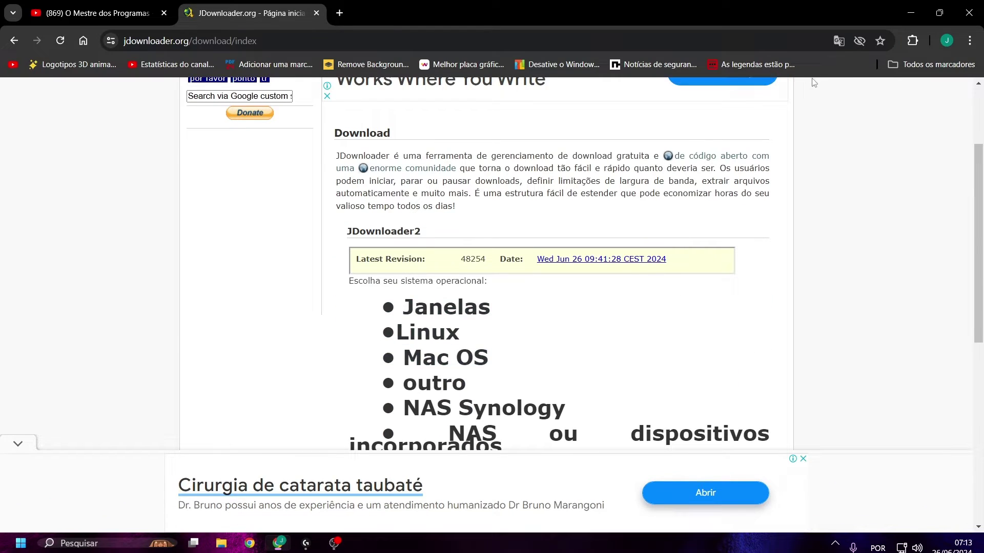
left_click(834, 44)
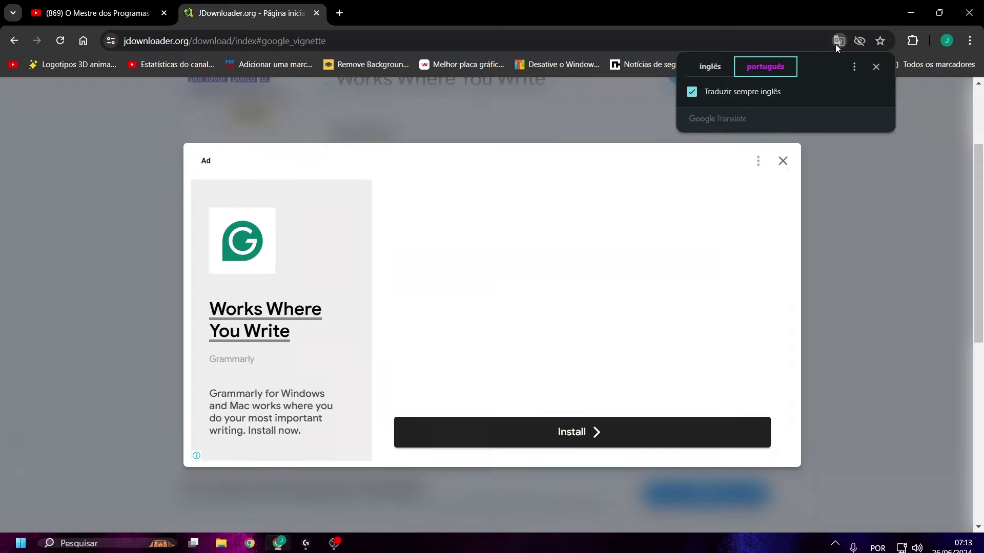
left_click(702, 73)
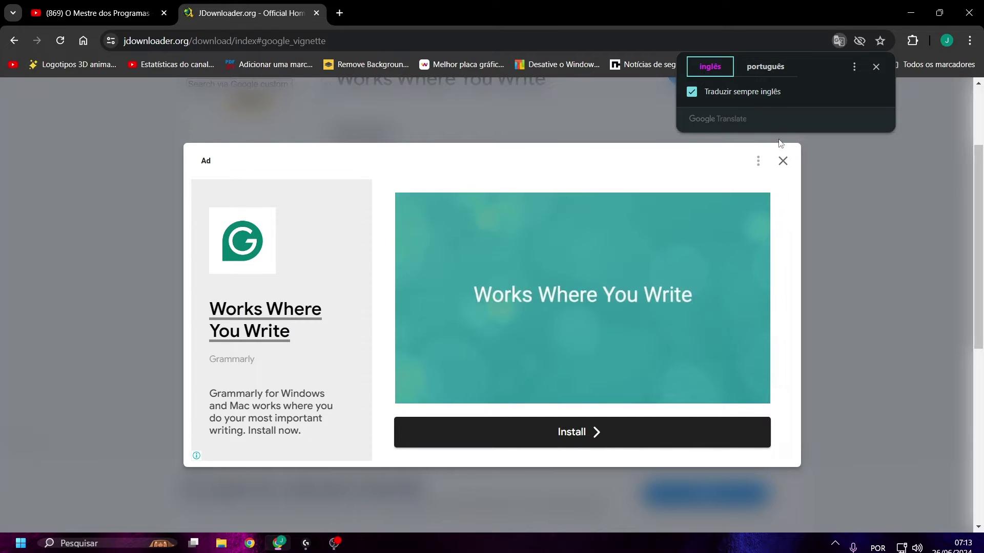
left_click(782, 162)
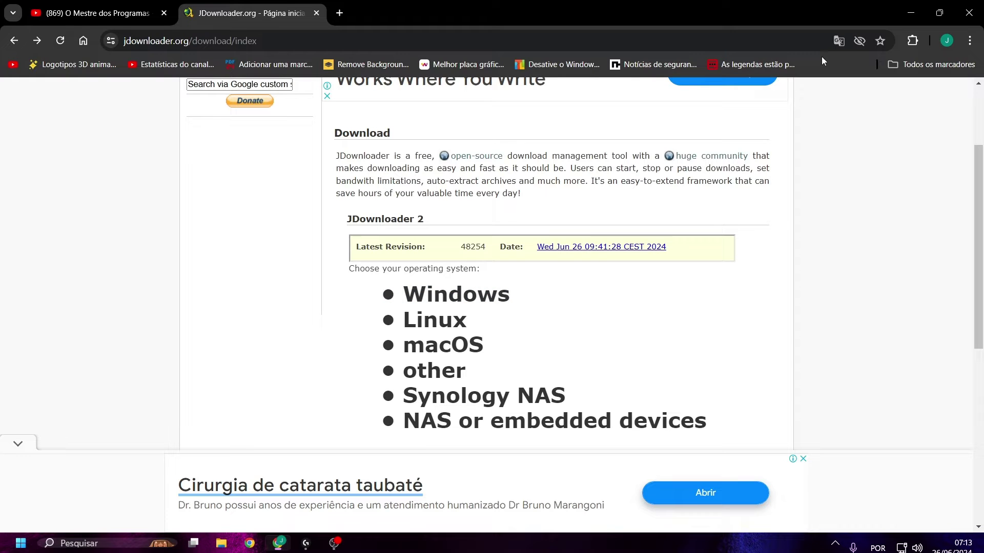
Locate the JDownloaderSetup installer in the Ferramentas Tecnicos folder inside Downloads using File Explorer, and close the window
left_click(226, 547)
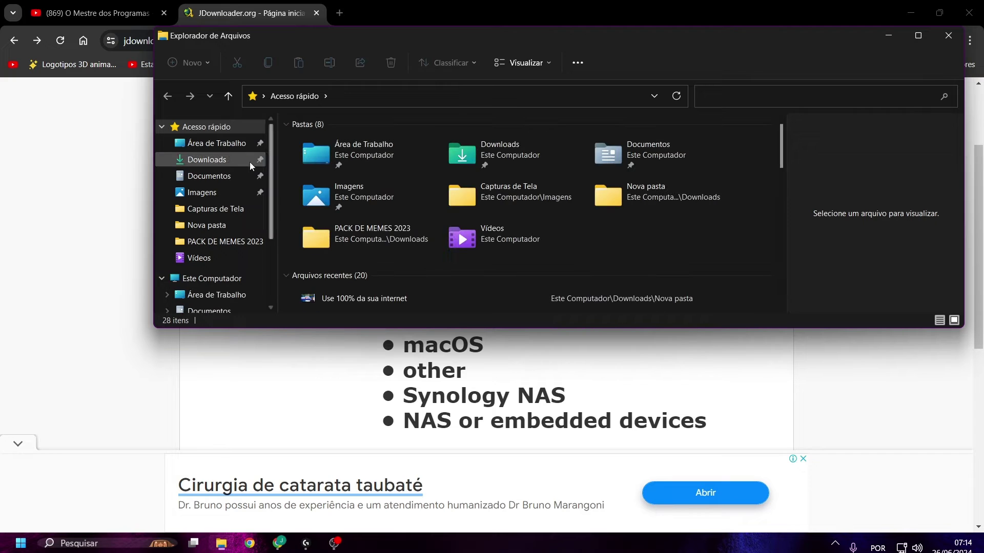
left_click(210, 161)
scroll(424, 182, "down", 2)
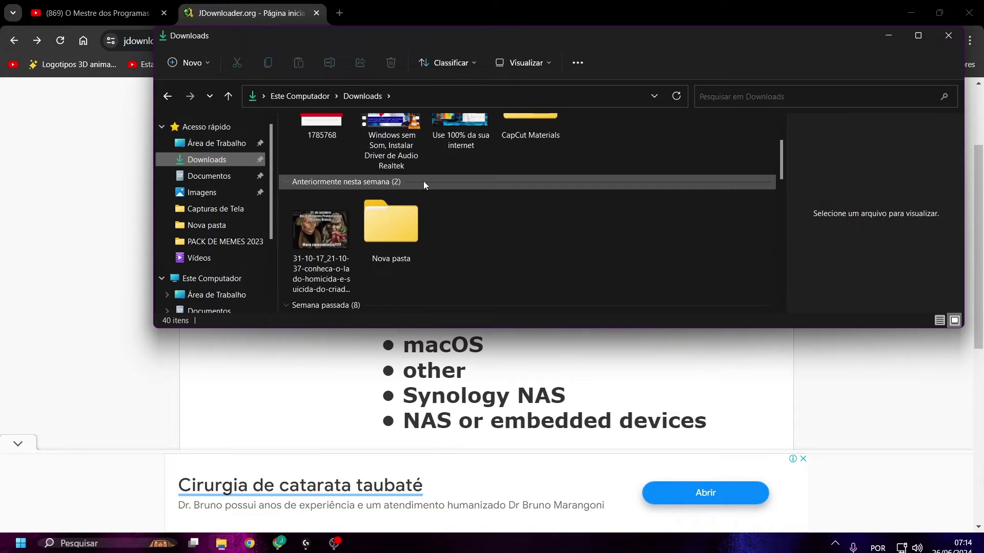
scroll(405, 217, "down", 3)
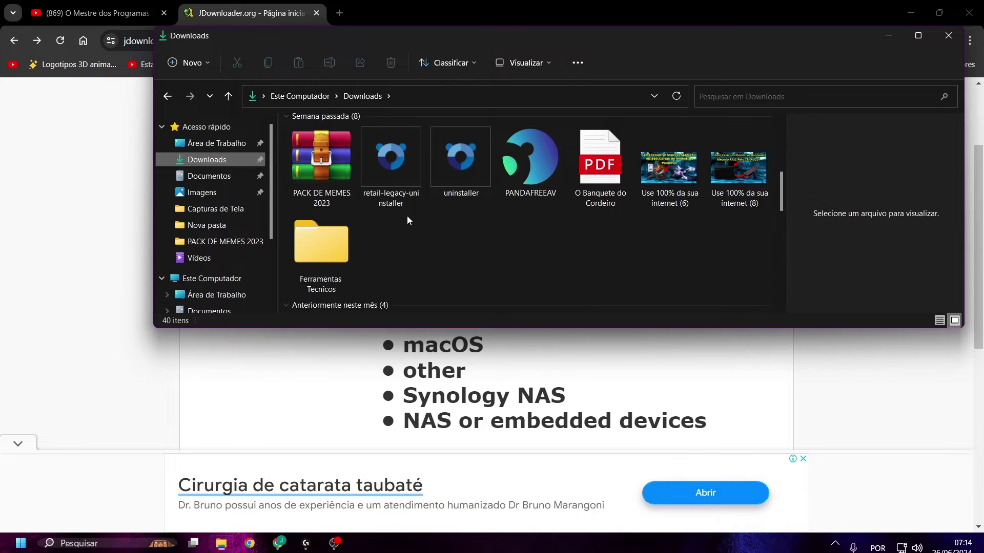
scroll(407, 216, "up", 5)
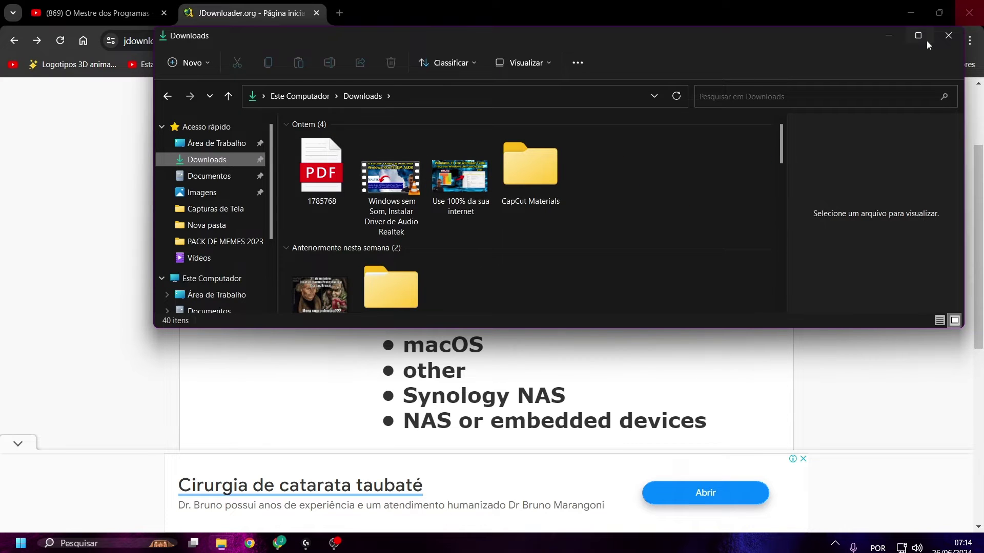
left_click(910, 43)
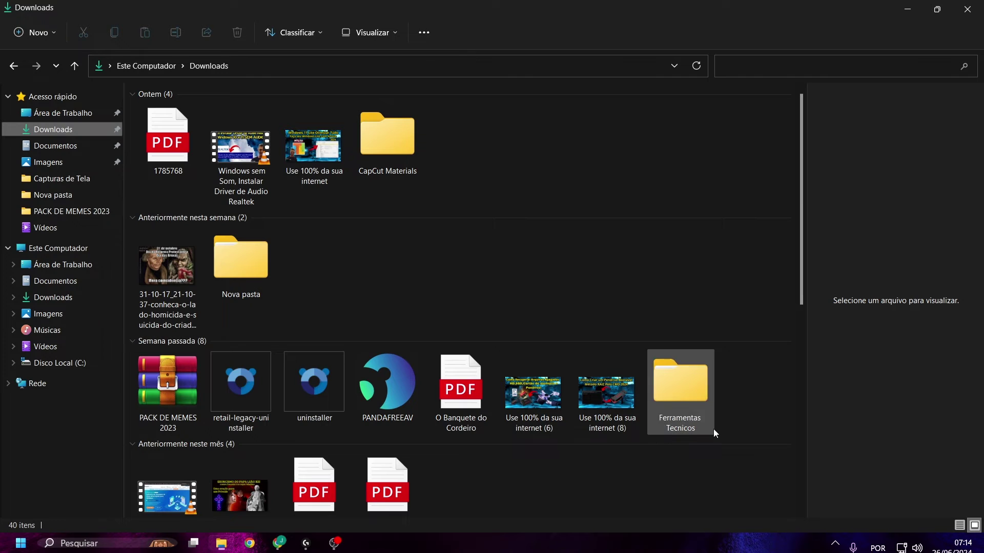
left_click(704, 398)
double_click(704, 398)
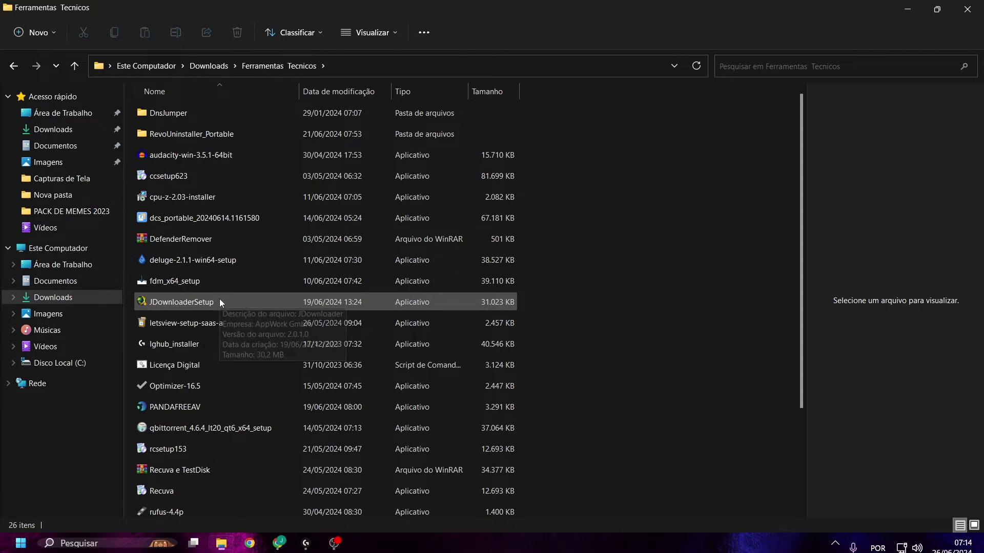
left_click(220, 300)
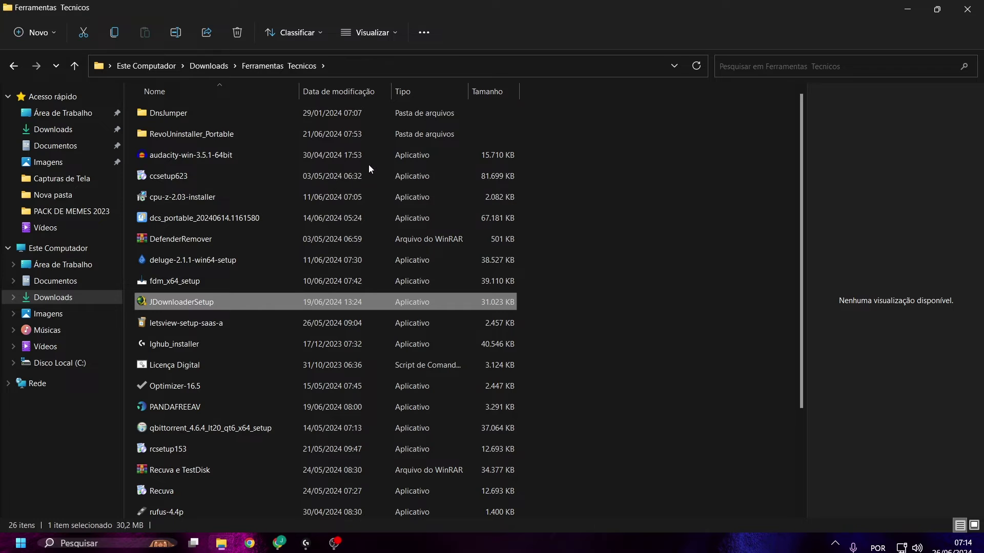
left_click(968, 6)
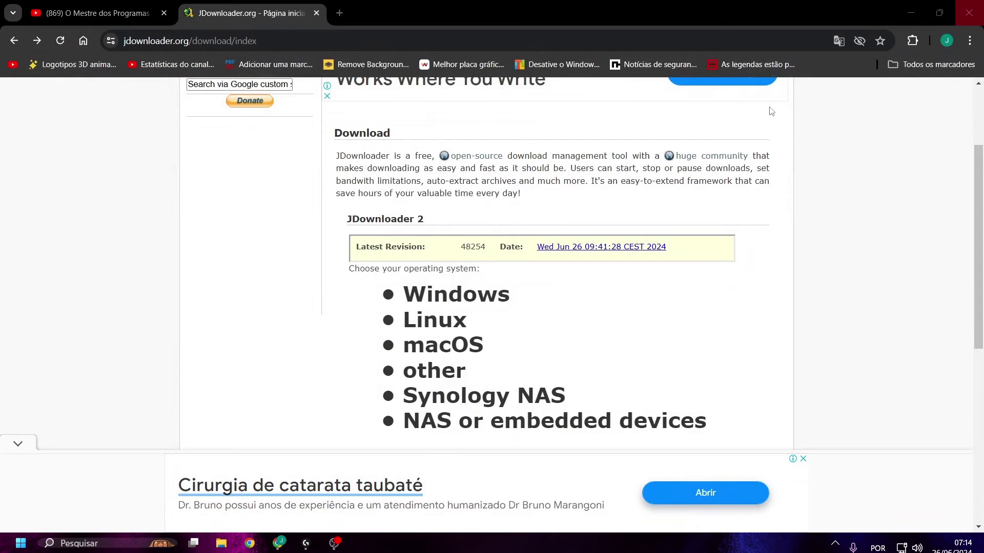
Minimize the browser and launch JDownloader 2 from the desktop
left_click(921, 7)
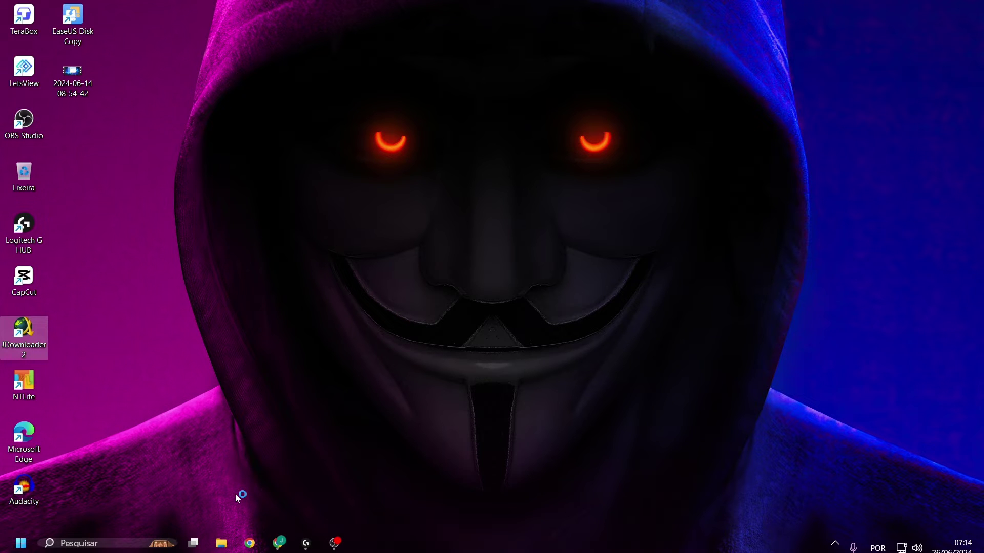
mouse_move(281, 536)
left_click(841, 542)
left_click(842, 543)
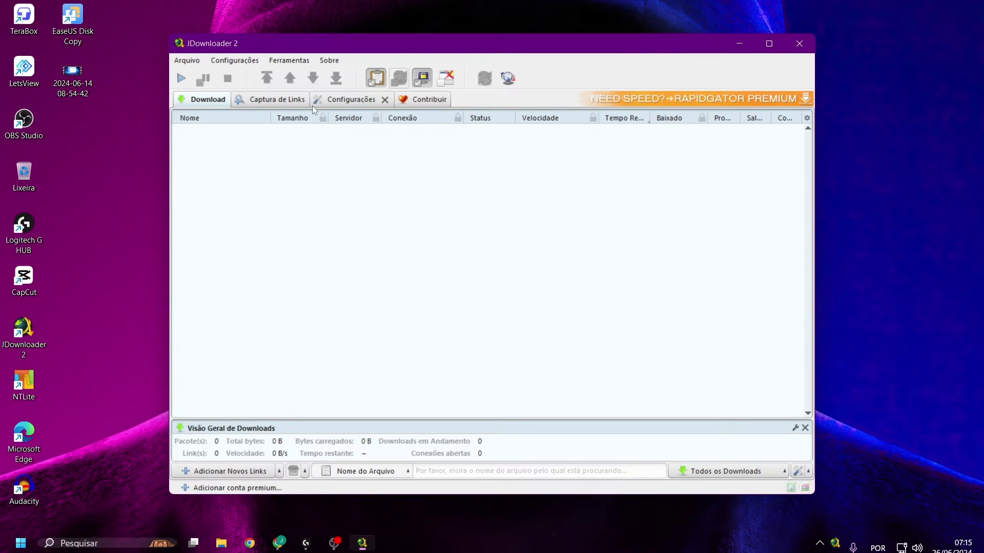
Review the quick settings for parts per download, simultaneous downloads, downloads per server and the speed limit
left_click(230, 61)
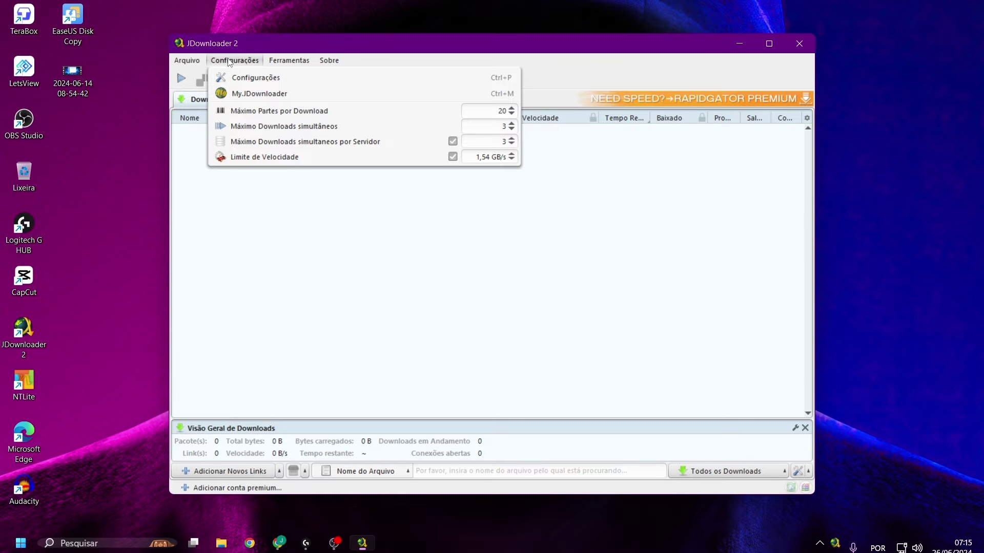
mouse_move(191, 64)
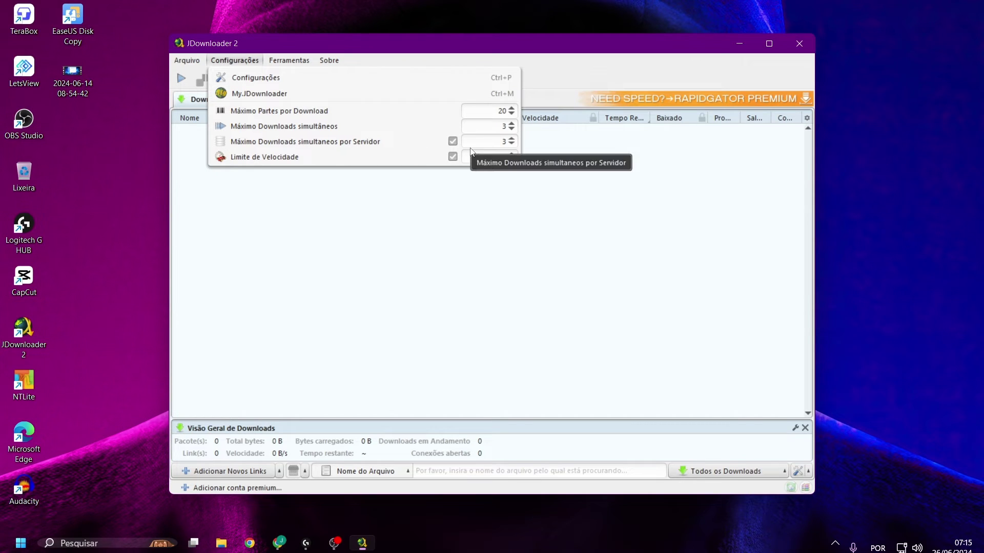
left_click(512, 124)
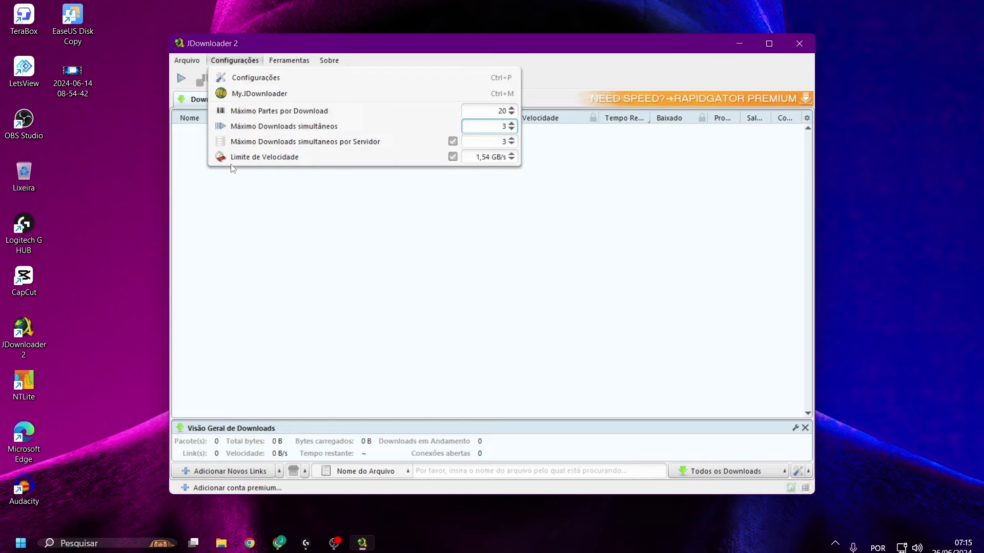
left_click(493, 157)
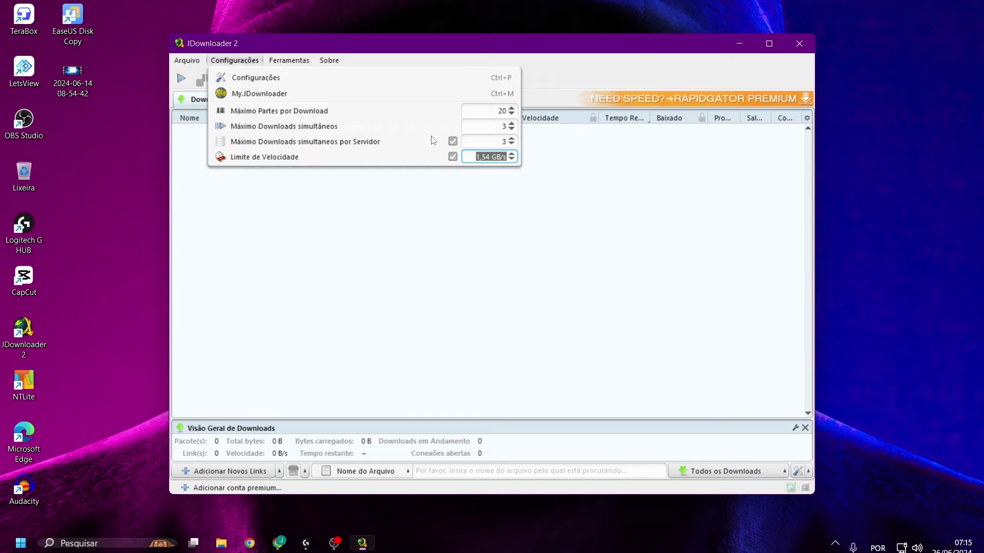
left_click(461, 188)
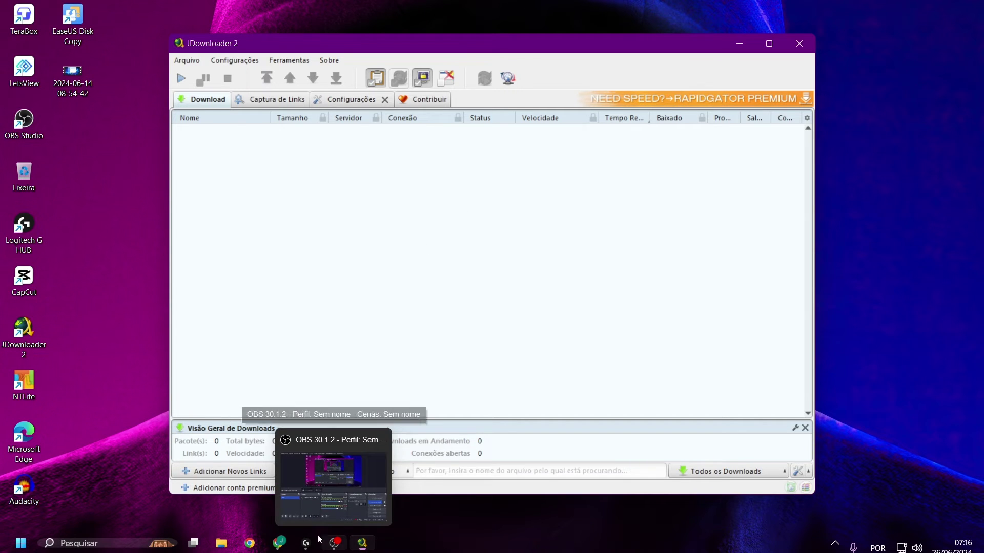
Switch to Chrome, open the channel's video "Todas Atualizações do Windows 7" on YouTube, and pause playback
mouse_move(280, 543)
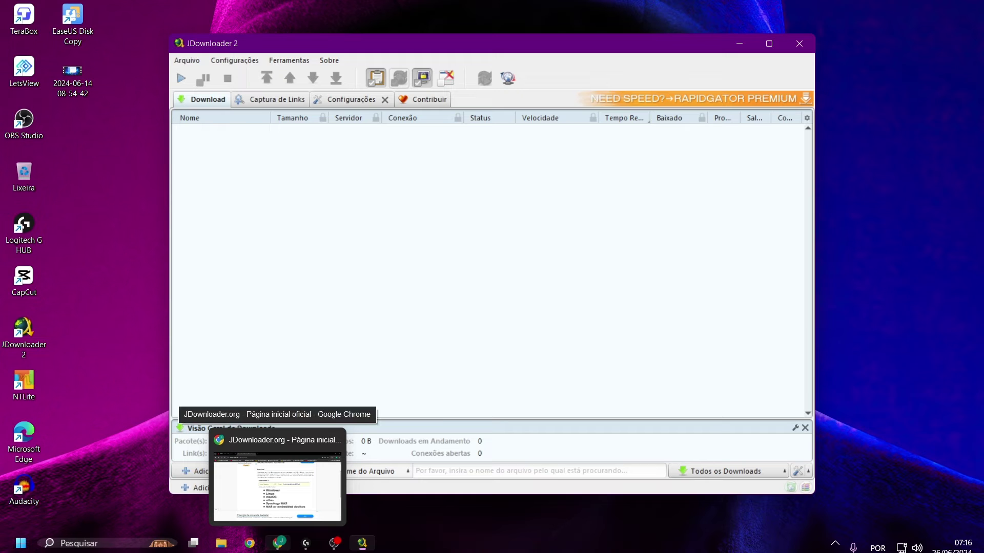
left_click(277, 477)
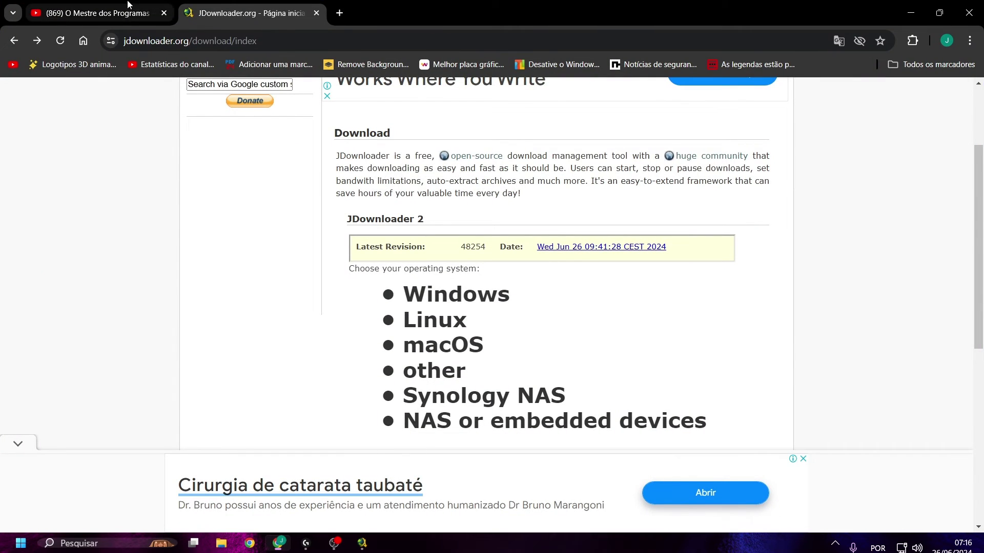
left_click(148, 15)
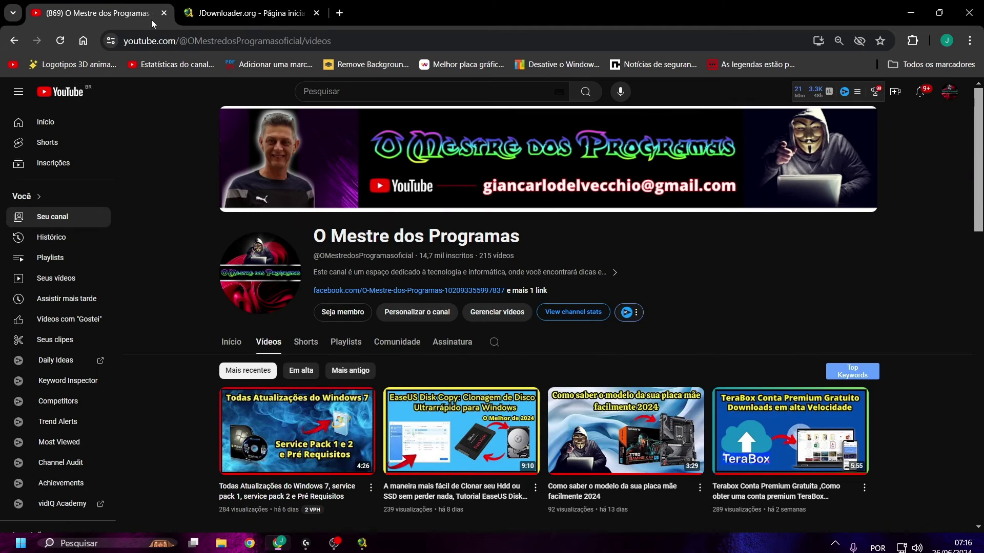
left_click(313, 486)
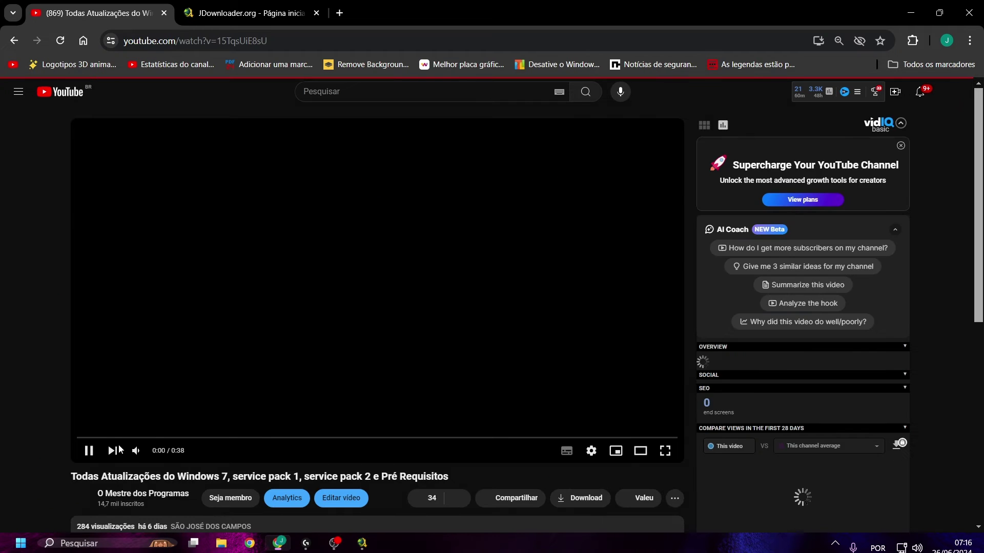
left_click(90, 451)
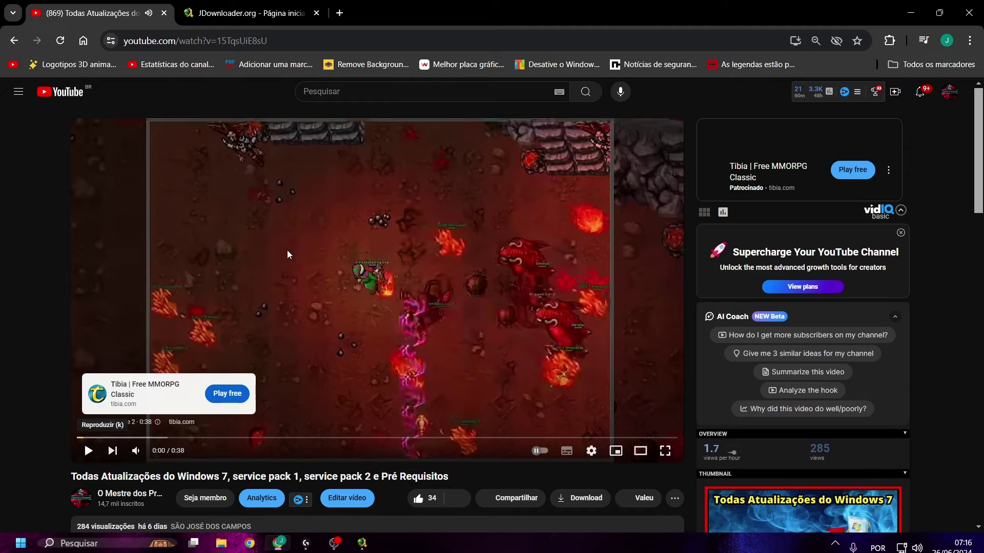
Copy the YouTube video's full web address
left_click(284, 40)
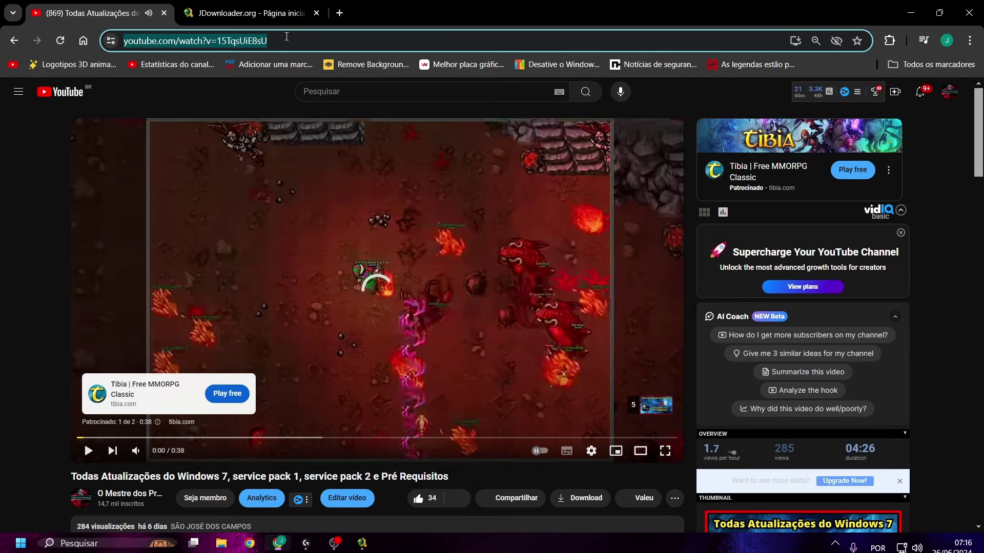
right_click(285, 40)
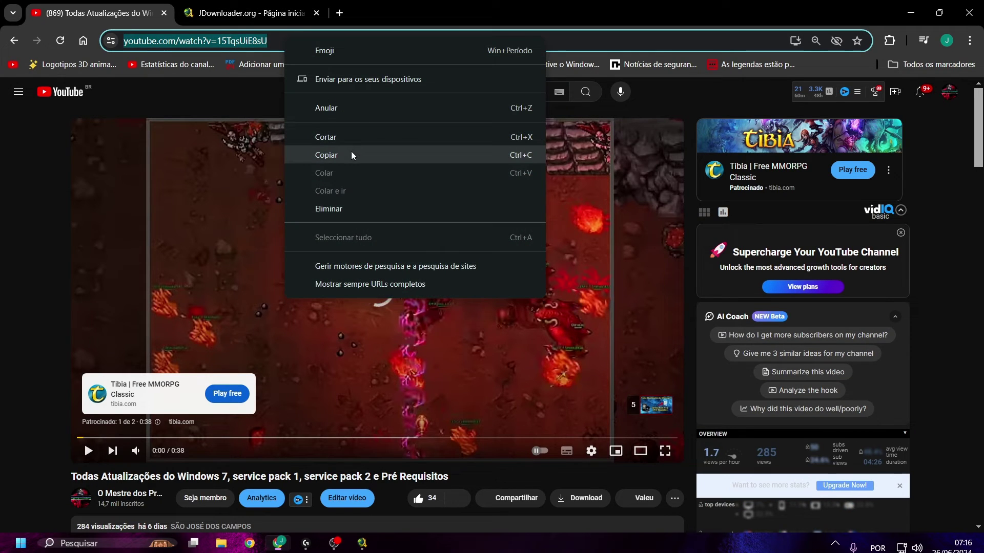
left_click(352, 152)
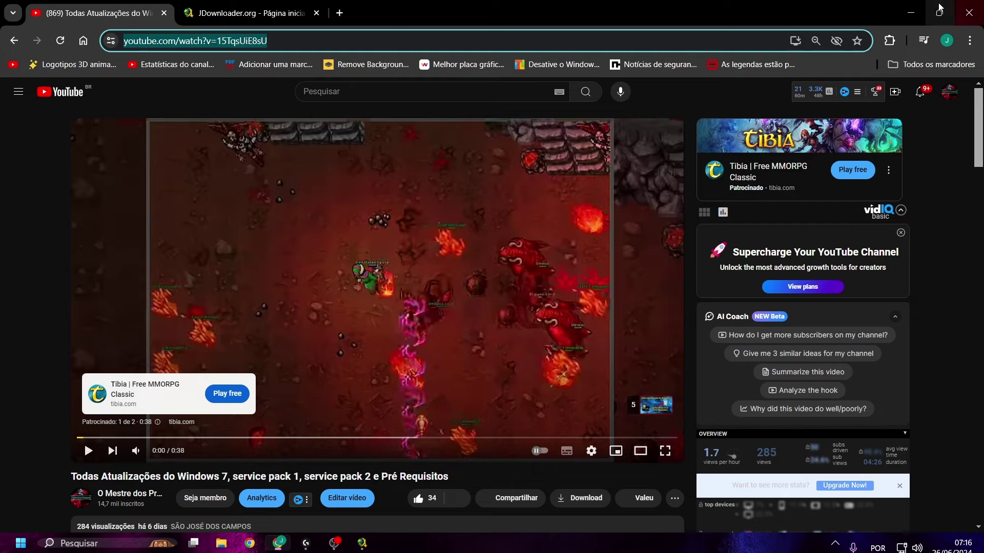
Return to JDownloader 2 and add the copied YouTube link for analysis, keeping the Downloads folder as the destination
left_click(914, 9)
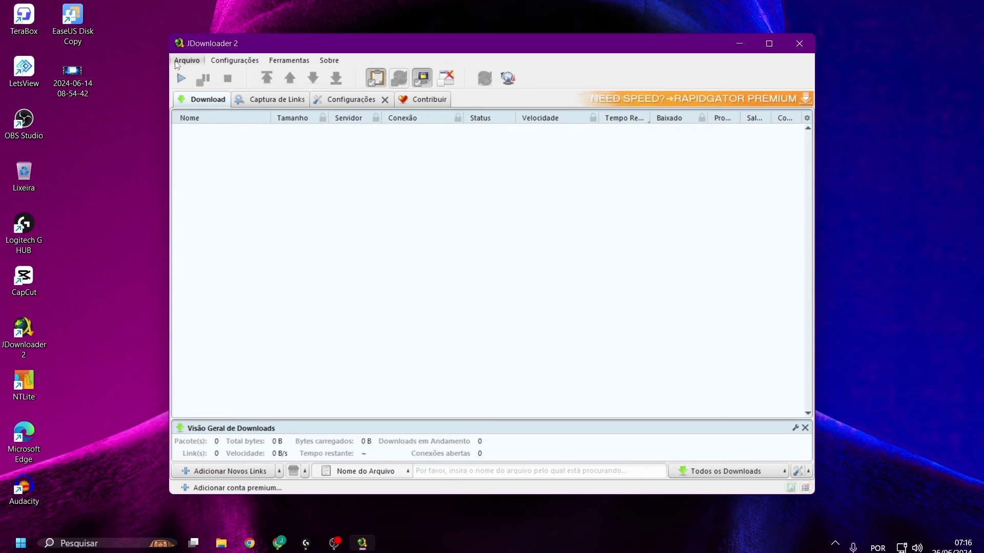
left_click(228, 471)
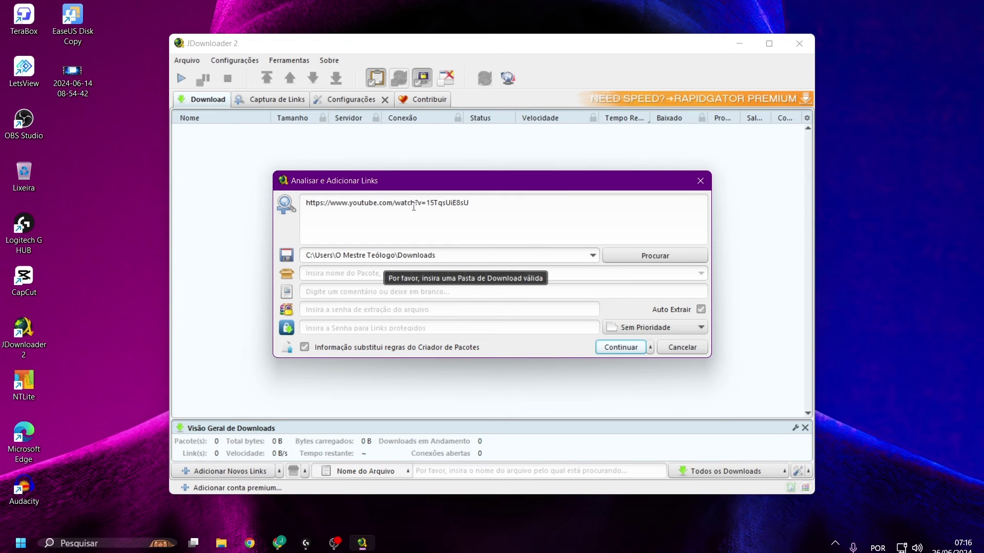
left_click(620, 348)
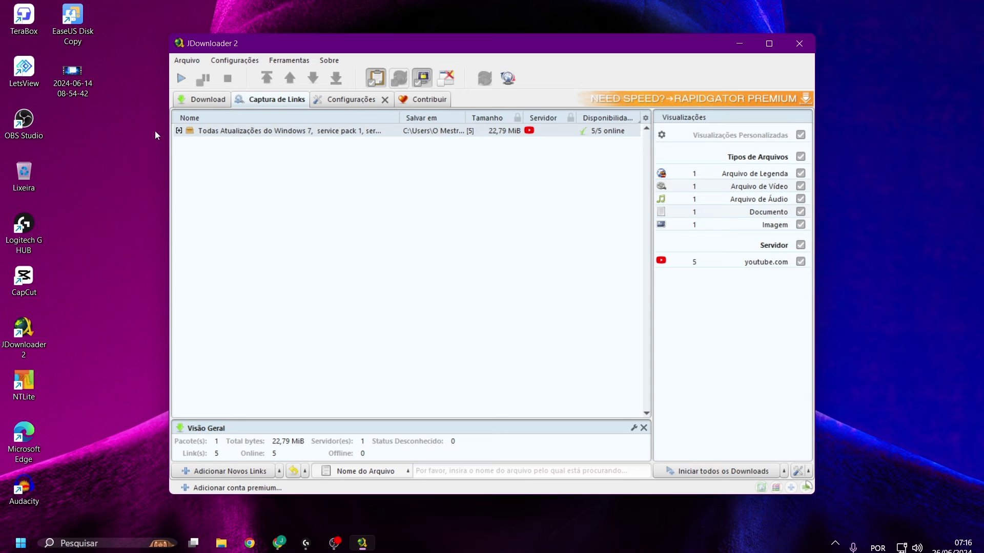
Expand the captured video package into its separate files, widen the Nome column, and maximize the window
left_click(181, 131)
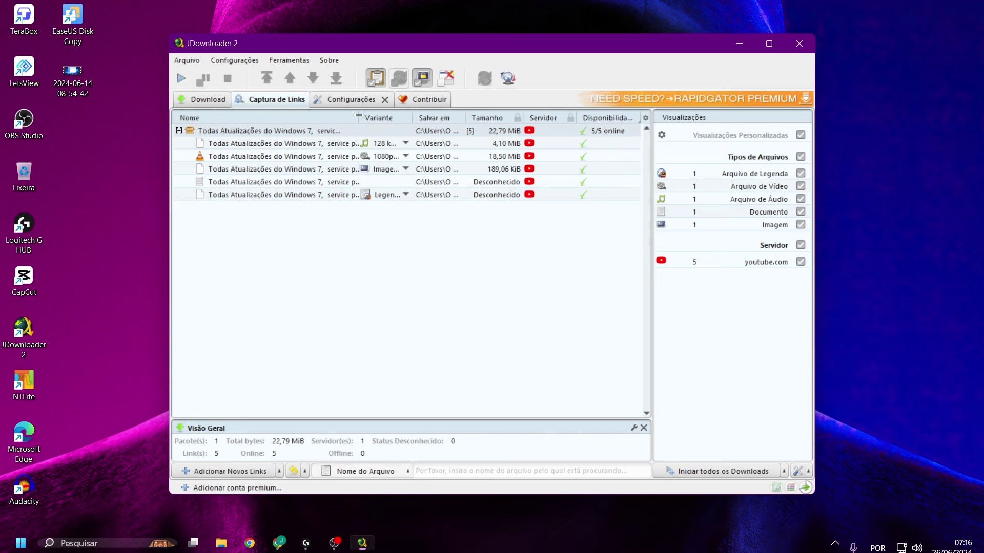
left_click_drag(359, 117, 404, 122)
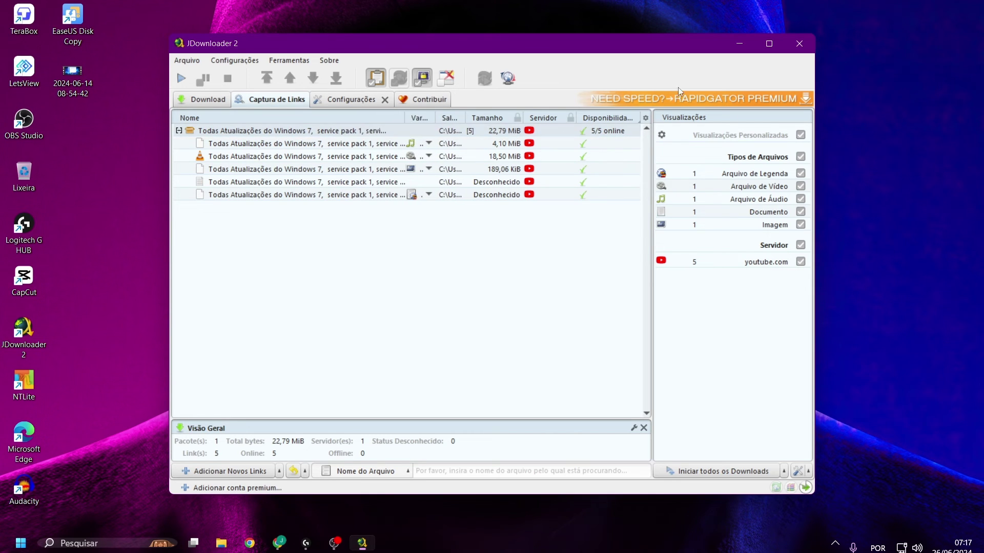
left_click(768, 44)
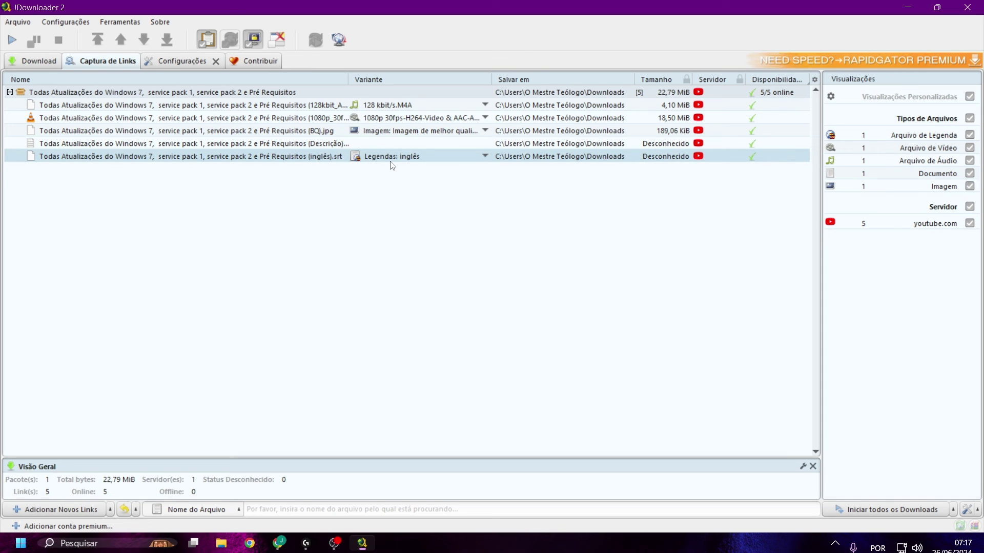
Examine the available download actions for the whole package and for the English subtitle file
right_click(162, 95)
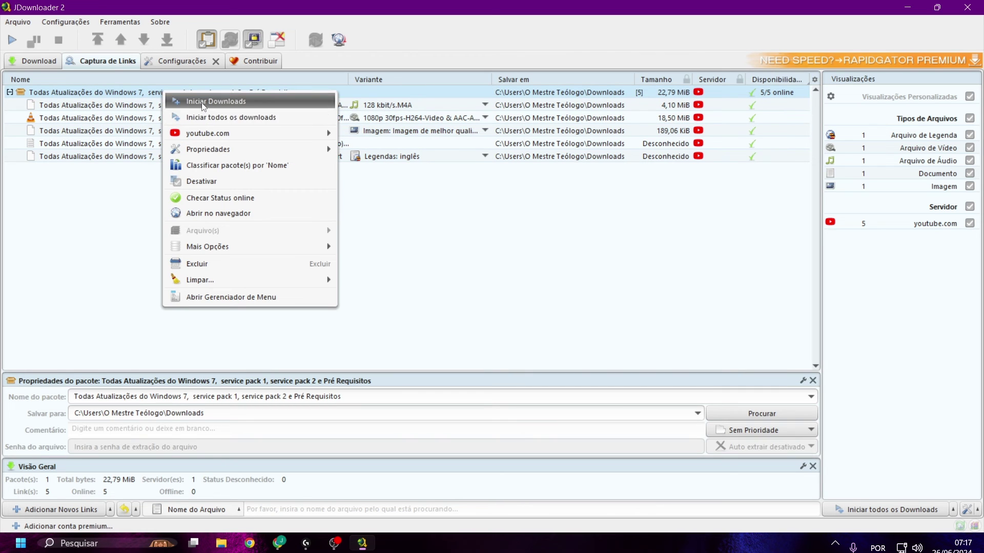
left_click(114, 205)
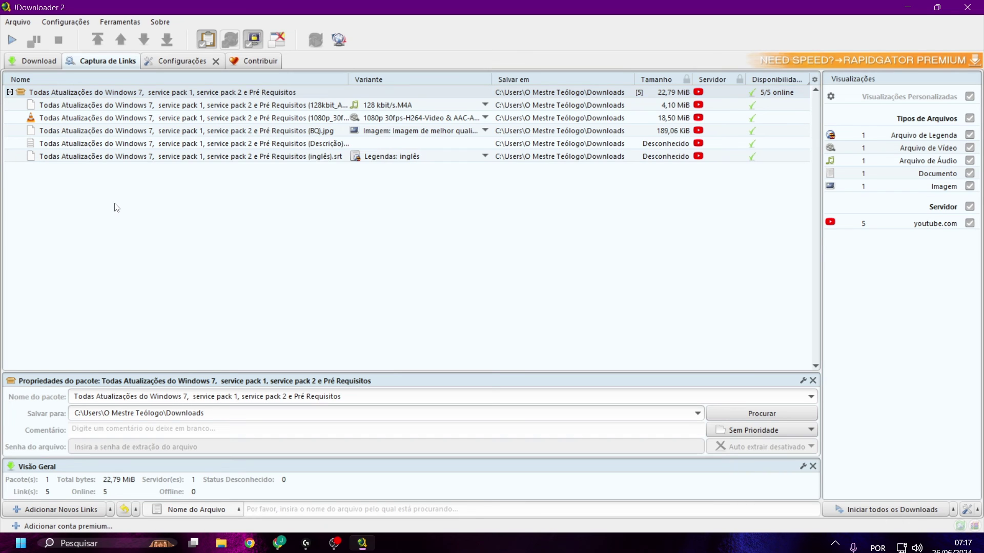
right_click(115, 162)
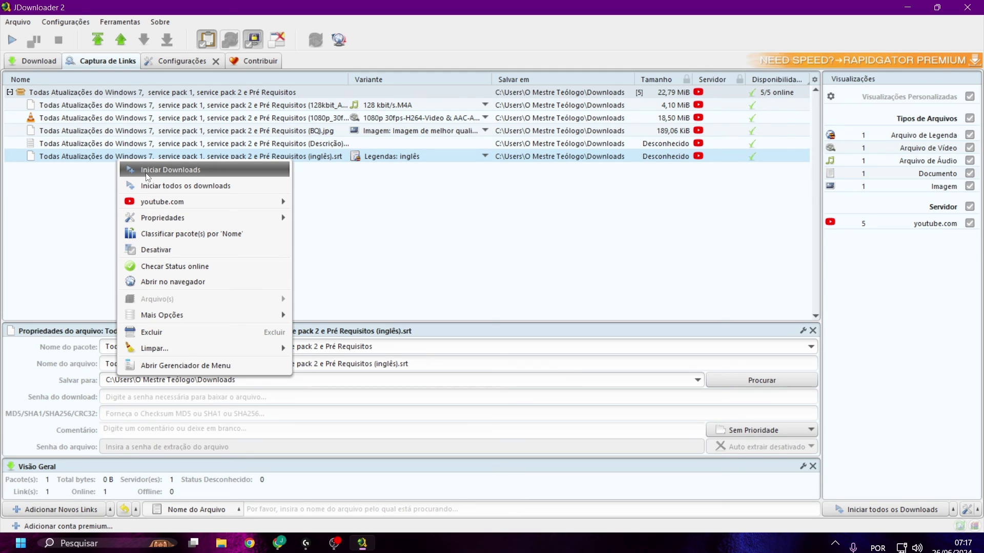
Open the quick settings for download parts, simultaneous downloads and the speed limit
left_click(64, 23)
left_click(63, 24)
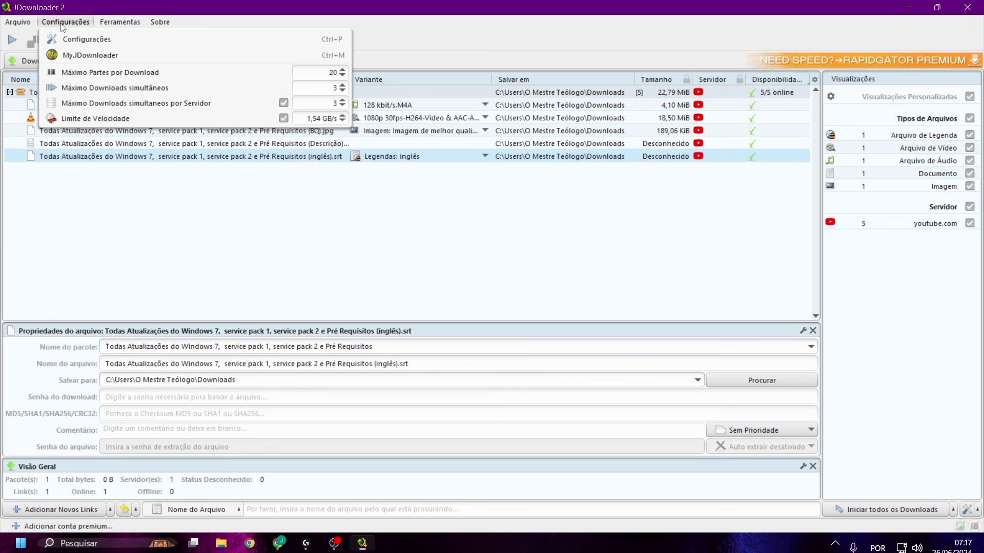